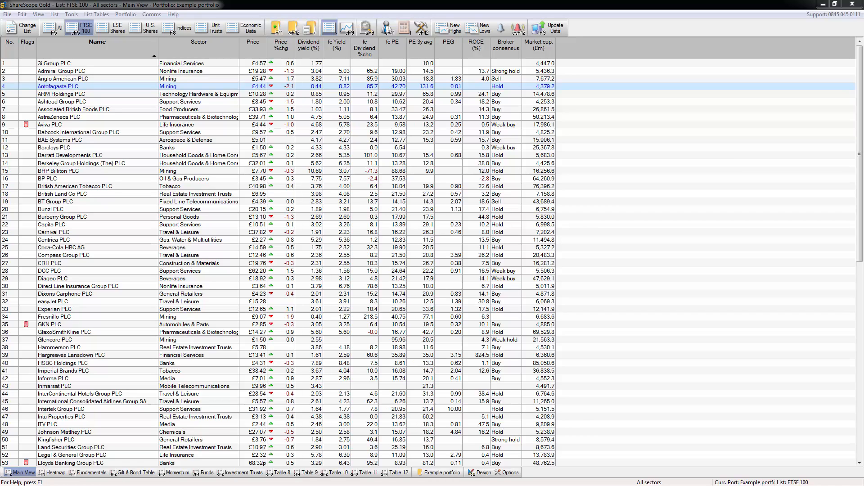
Open the details view for Antofagasta PLC and switch it to the blank layout Setting 7
double_click(178, 90)
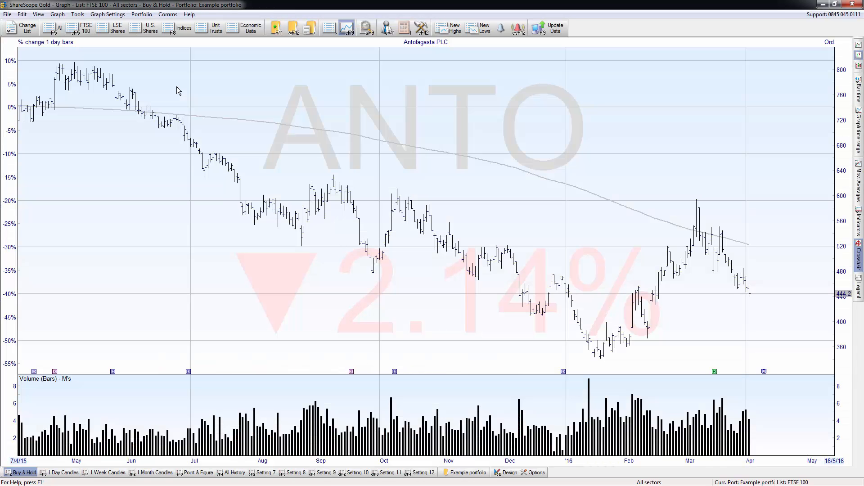
key(shift+F9)
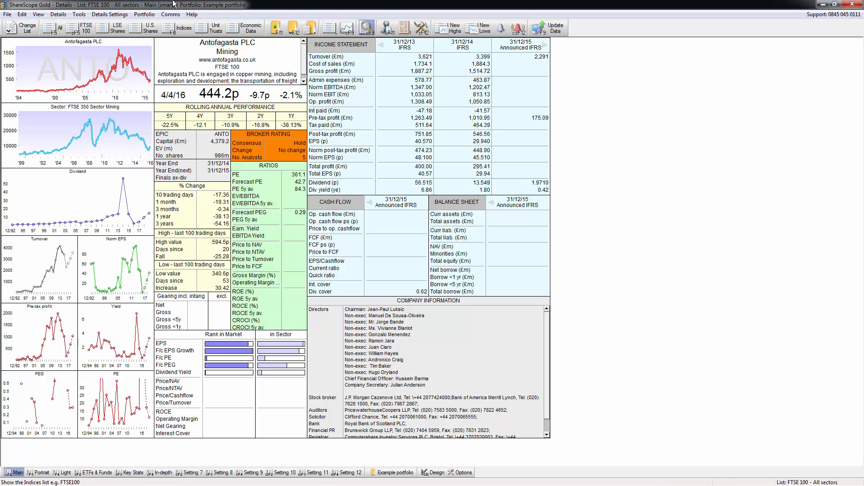
click(115, 17)
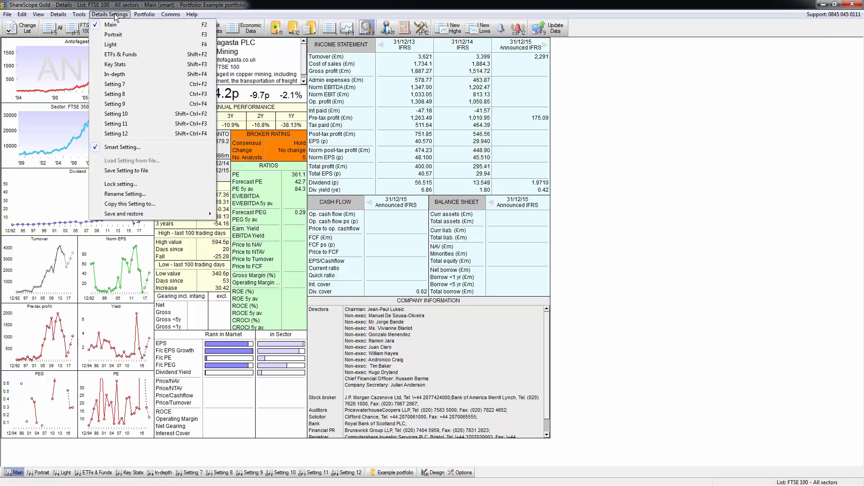
click(116, 85)
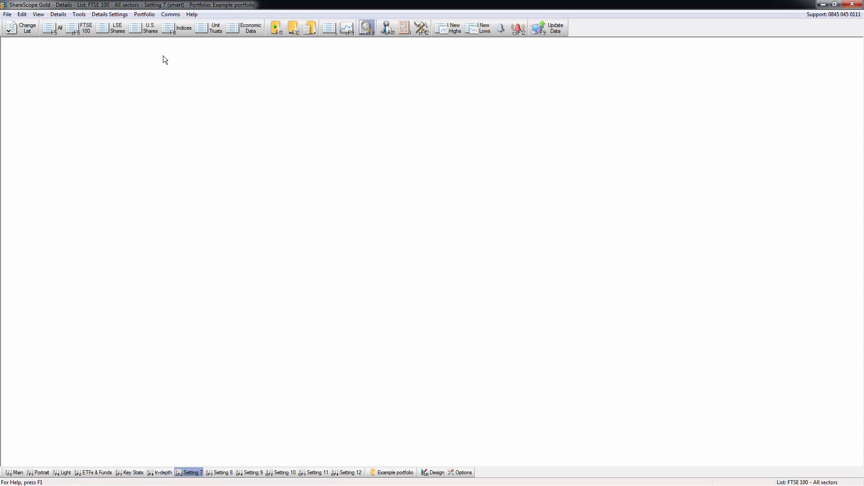
Create a new list box on the blank layout and add the general item Name to it
right_click(131, 61)
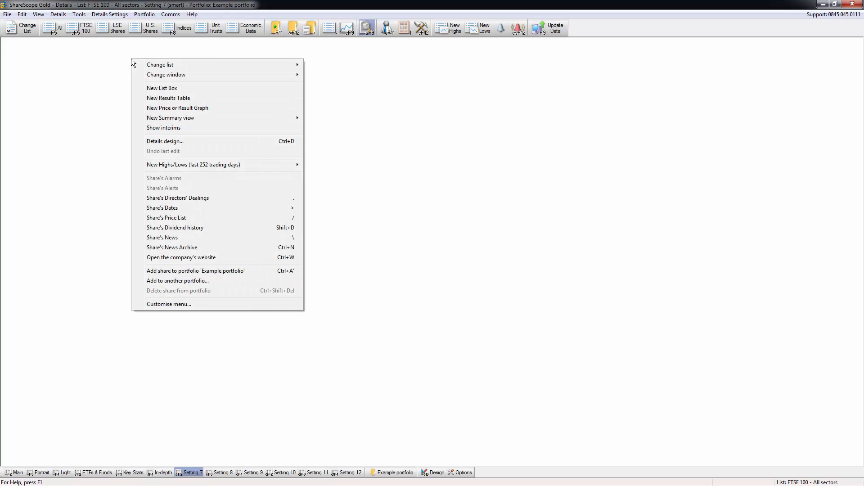
click(153, 89)
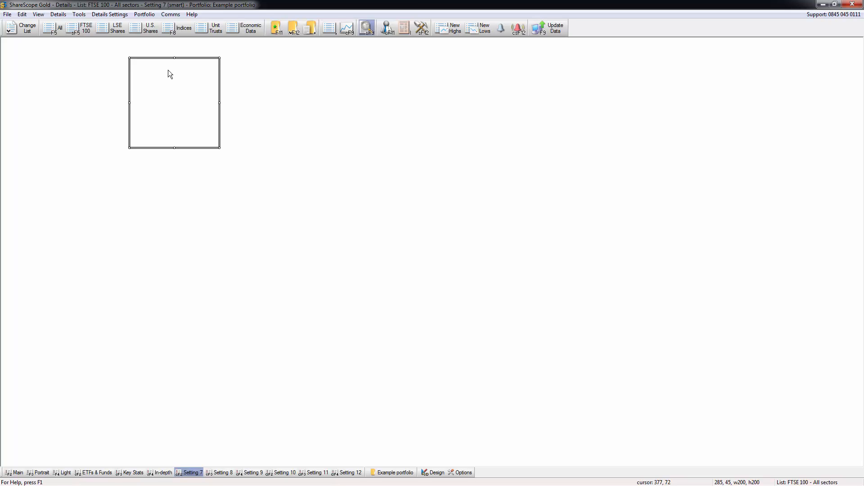
right_click(166, 70)
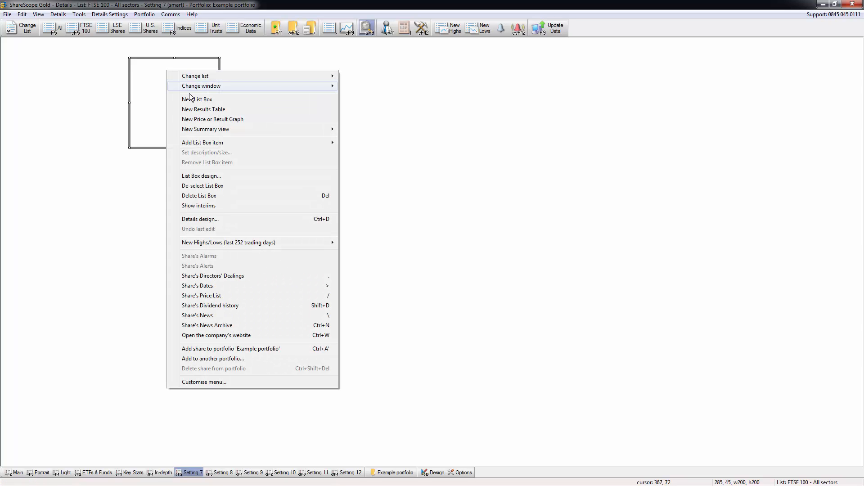
mouse_move(210, 145)
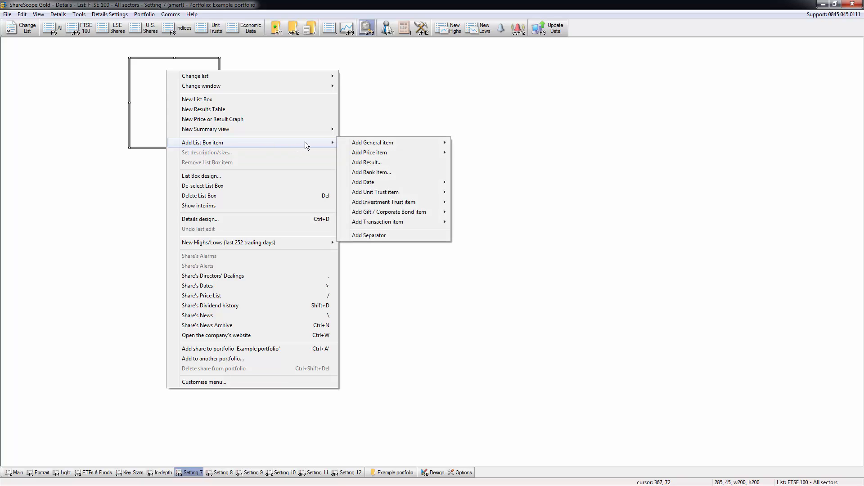
mouse_move(382, 144)
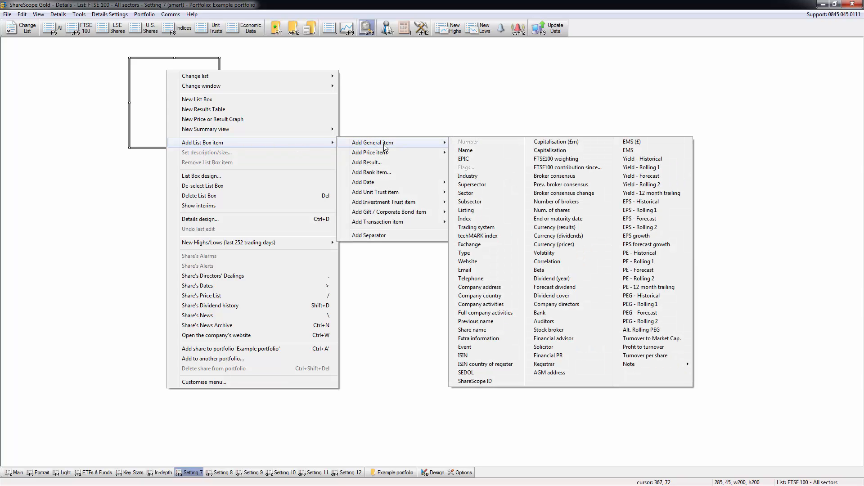
click(468, 151)
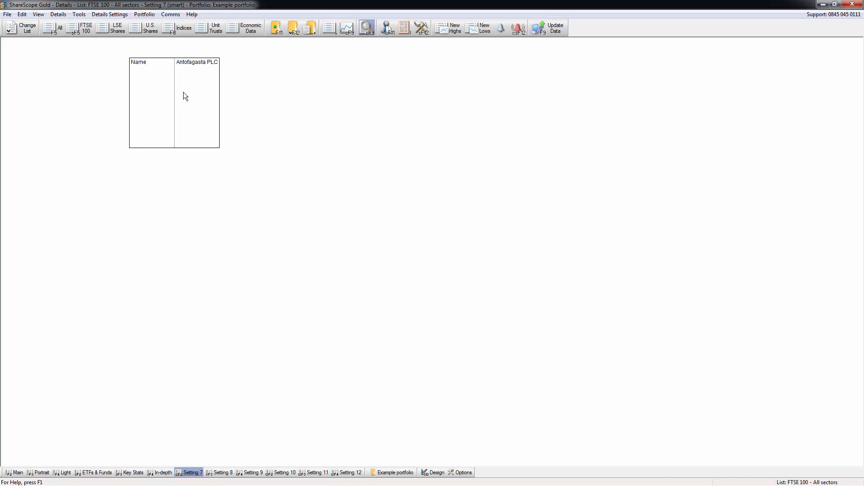
Resize the Name list box to a flat strip about 450 wide by 30 high and move it slightly up
click(212, 98)
drag(221, 101, 333, 98)
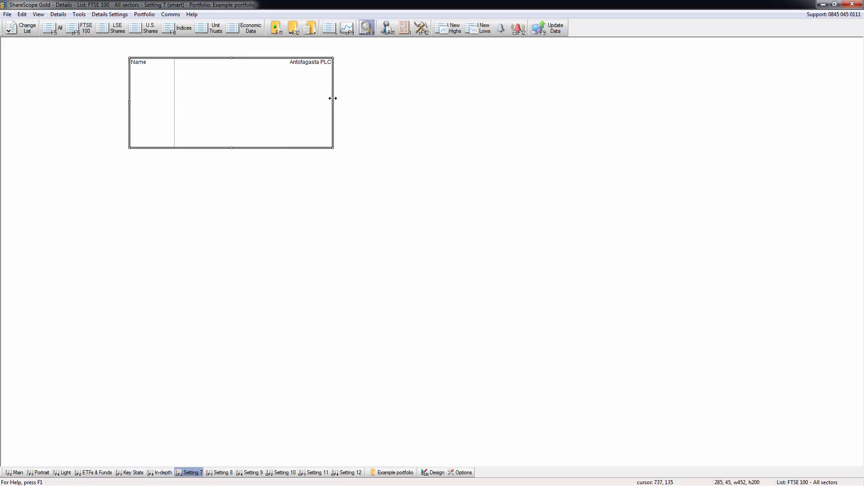
drag(231, 147, 209, 46)
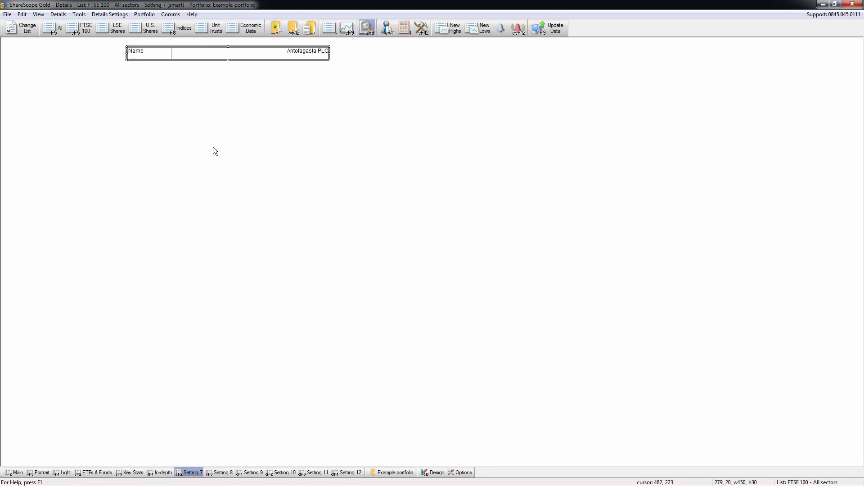
Insert a new results table below the Name box, shift it towards the page's left edge and enlarge it to about 885 by 522
right_click(137, 87)
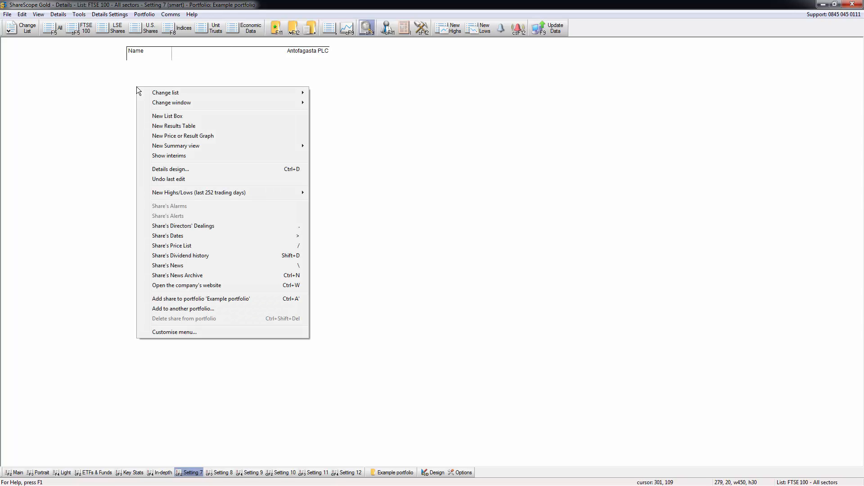
click(173, 127)
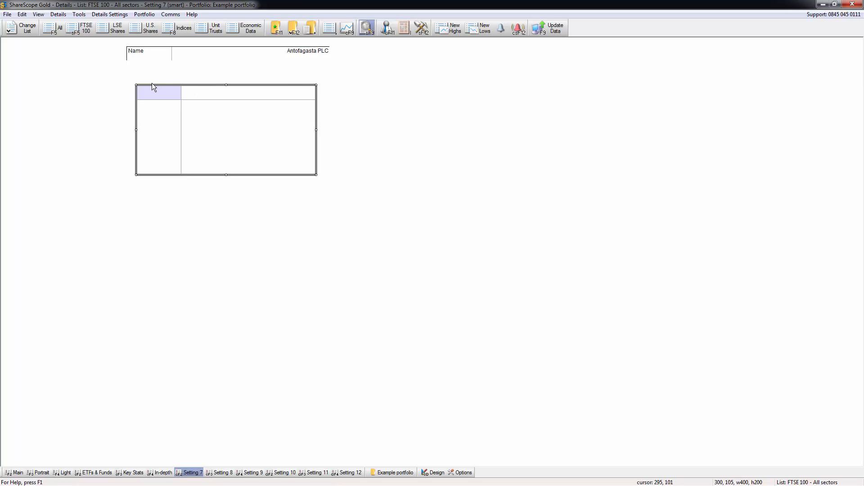
click(235, 56)
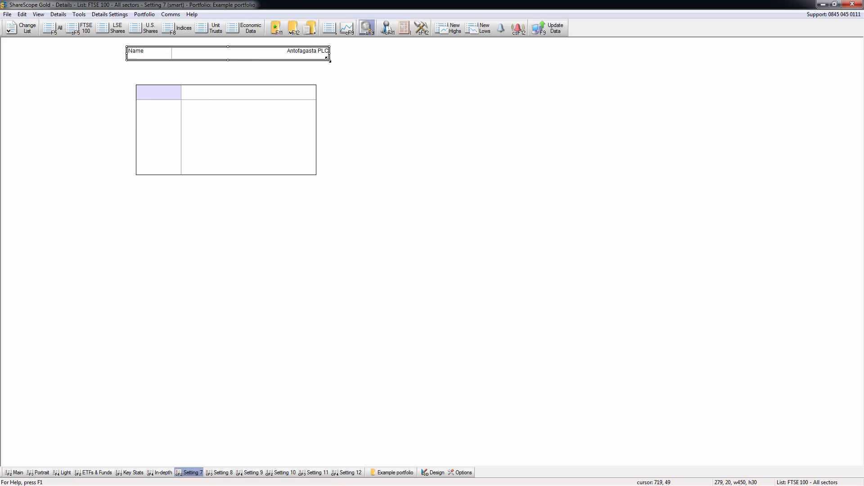
click(237, 86)
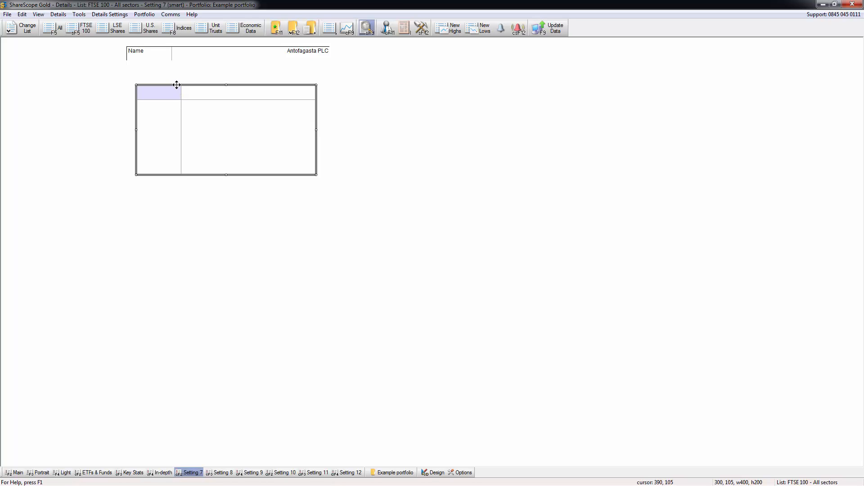
drag(177, 85, 59, 77)
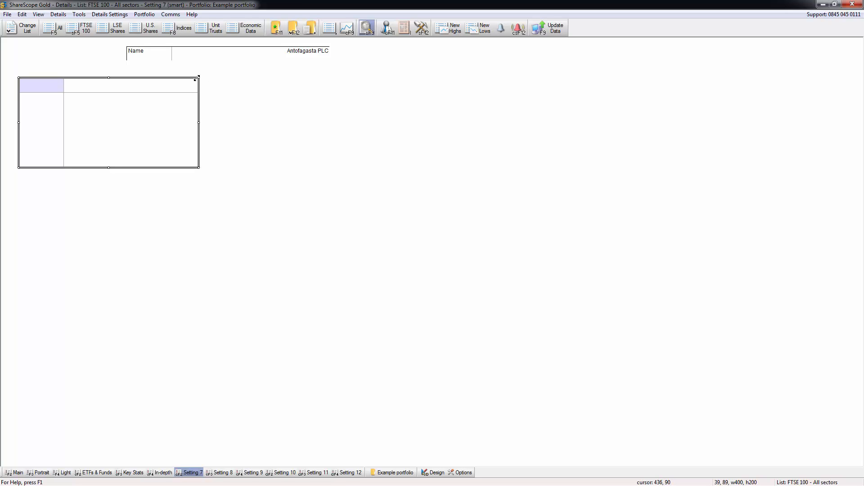
drag(201, 169, 418, 313)
Enlarge the Name list box to about 466 by 50
click(182, 52)
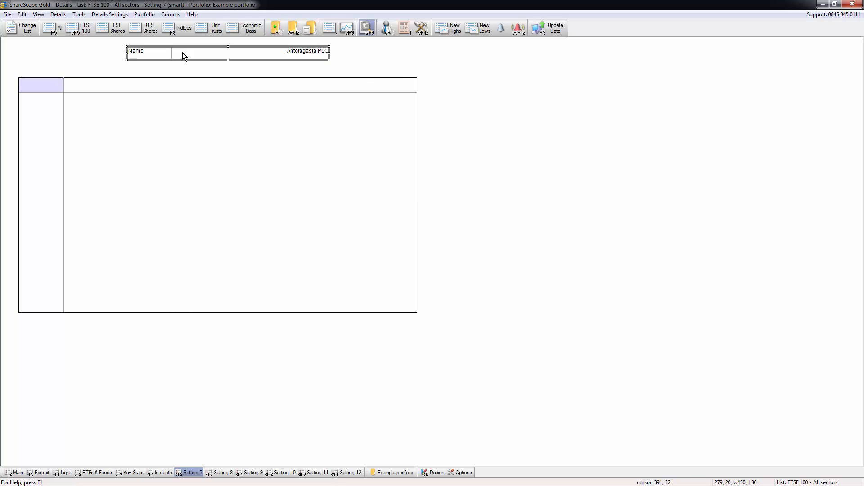
drag(329, 62, 337, 70)
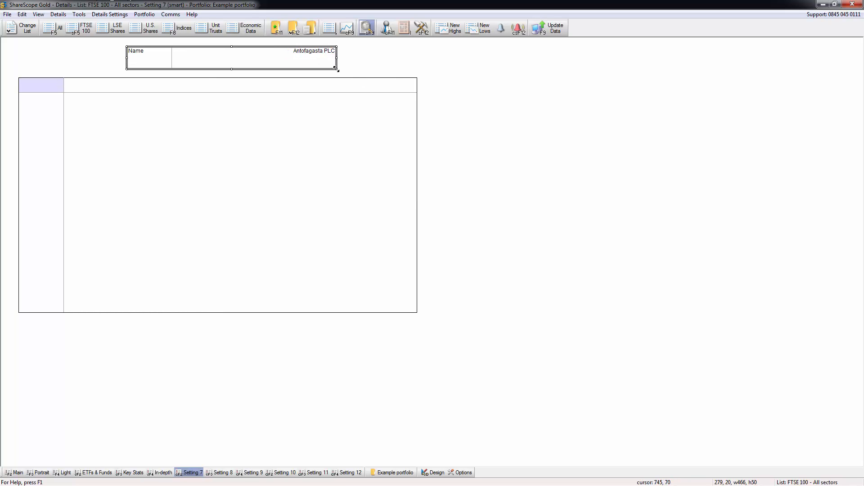
Add the Profit result to the results table
click(327, 163)
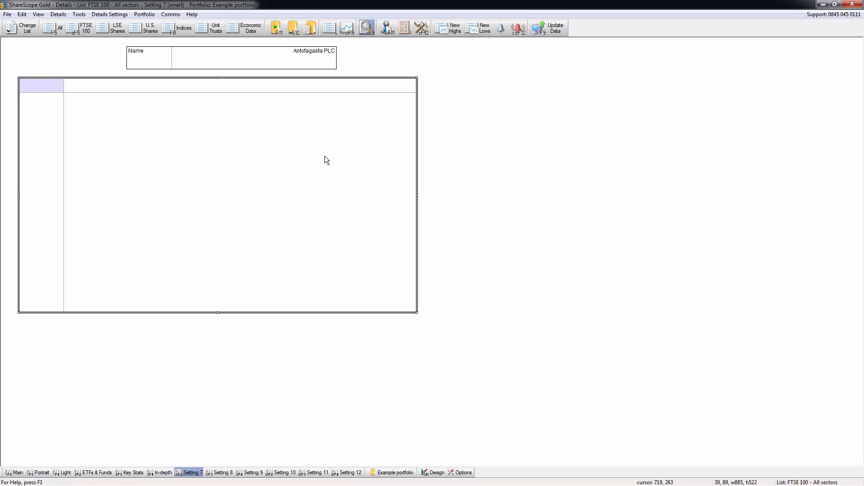
right_click(157, 117)
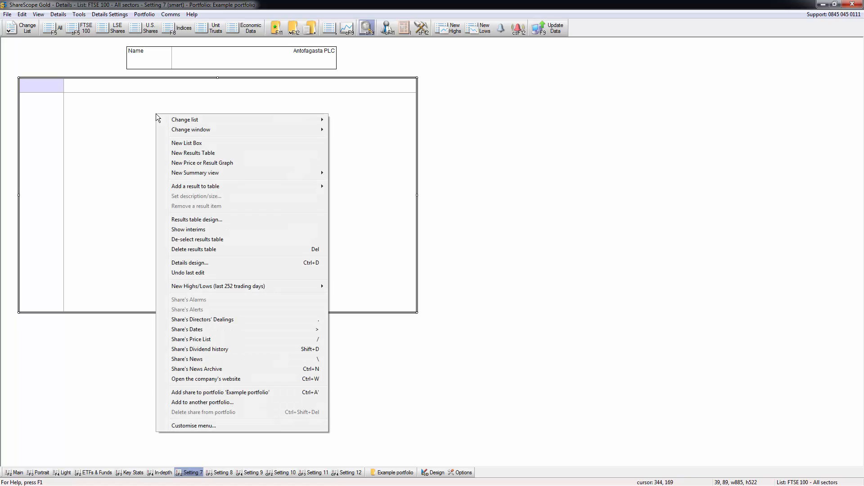
mouse_move(234, 190)
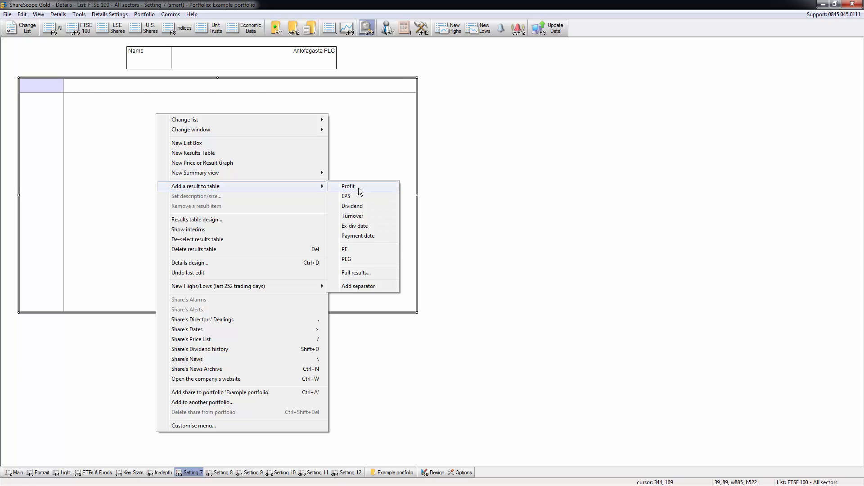
click(359, 188)
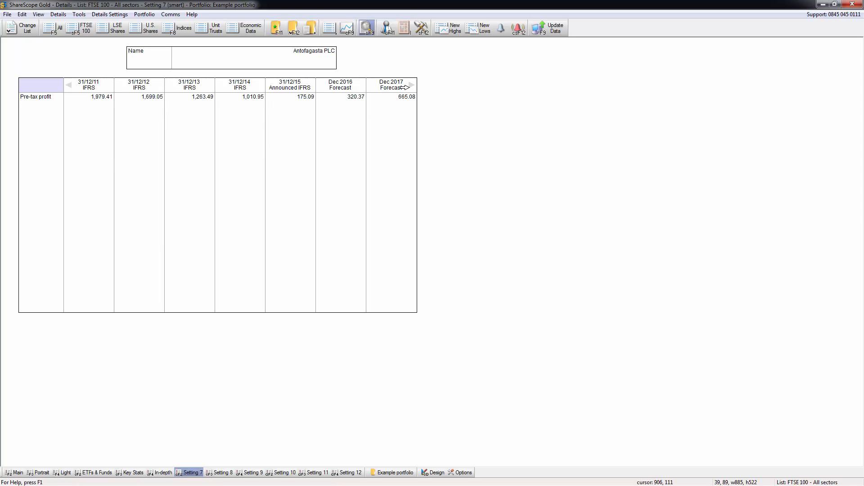
Examine pre-tax profit across the earlier and forecast years in the results table
click(71, 86)
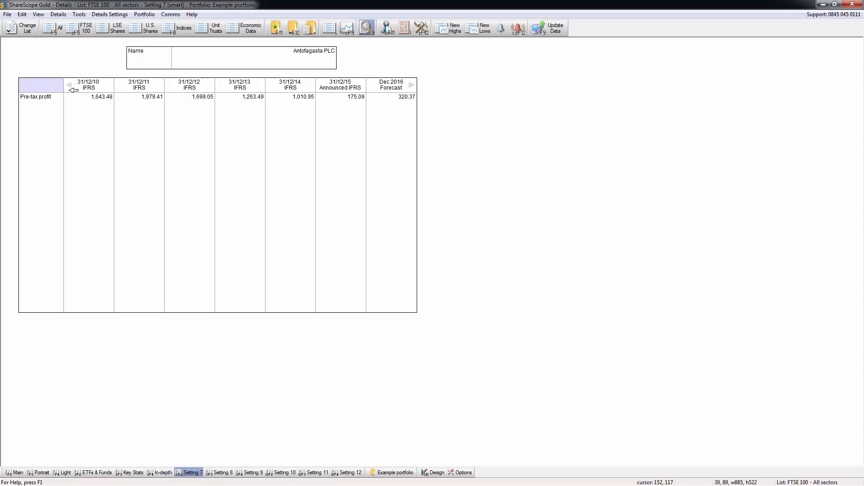
click(412, 85)
click(411, 85)
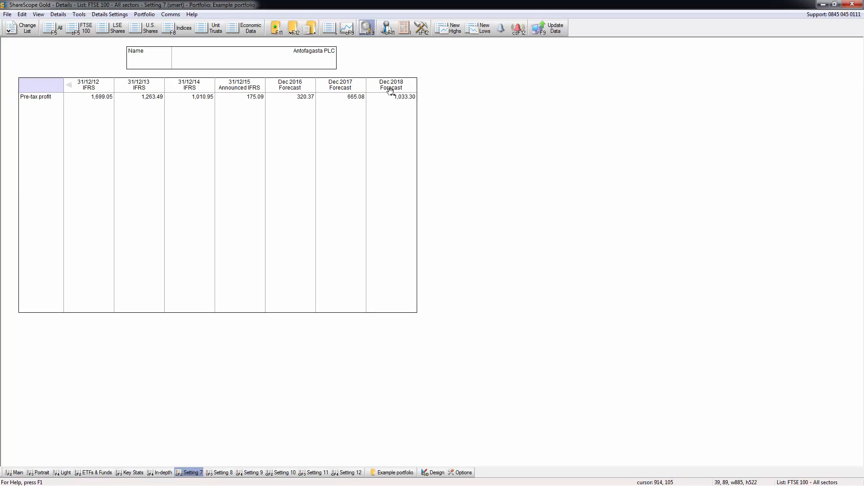
click(72, 85)
click(71, 86)
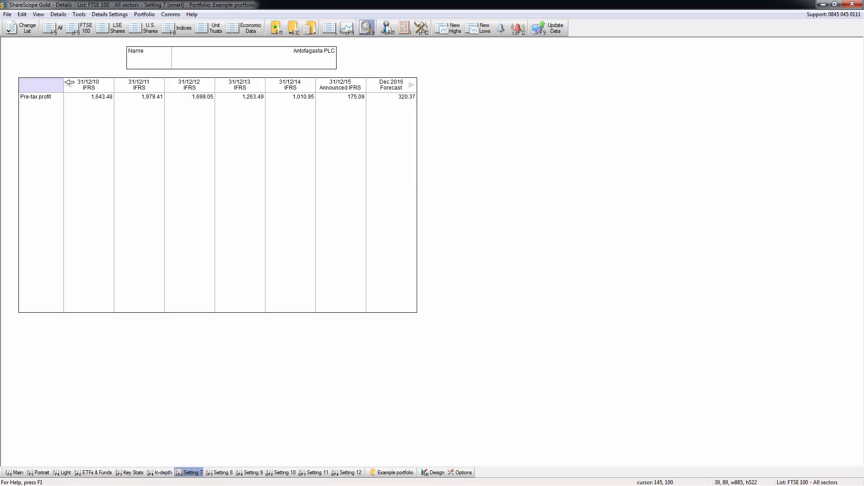
click(71, 86)
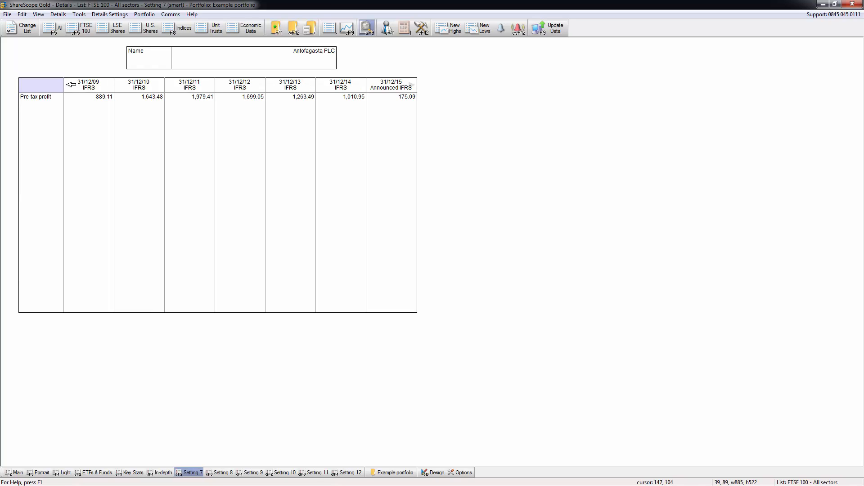
click(410, 85)
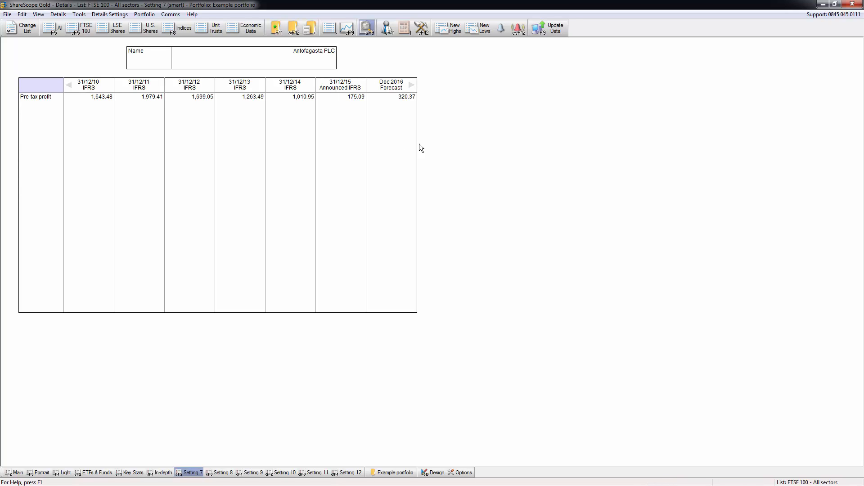
click(409, 144)
click(409, 163)
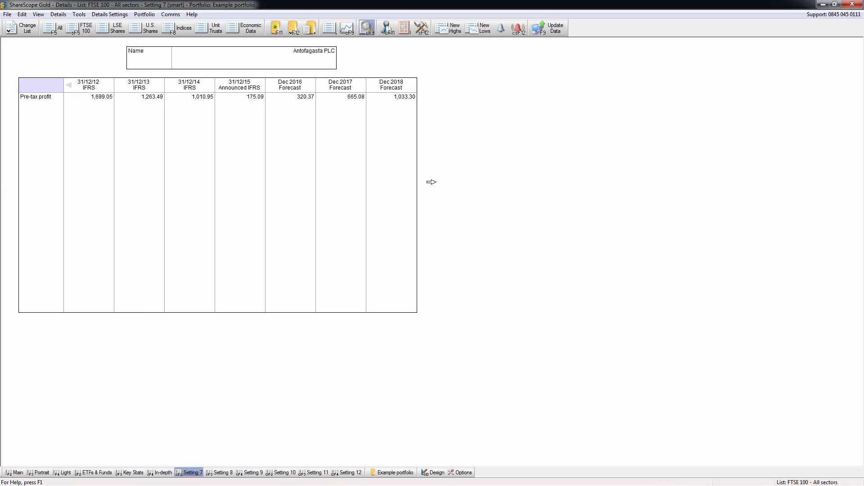
Widen the results table to about 1766 so that more years fit
click(364, 85)
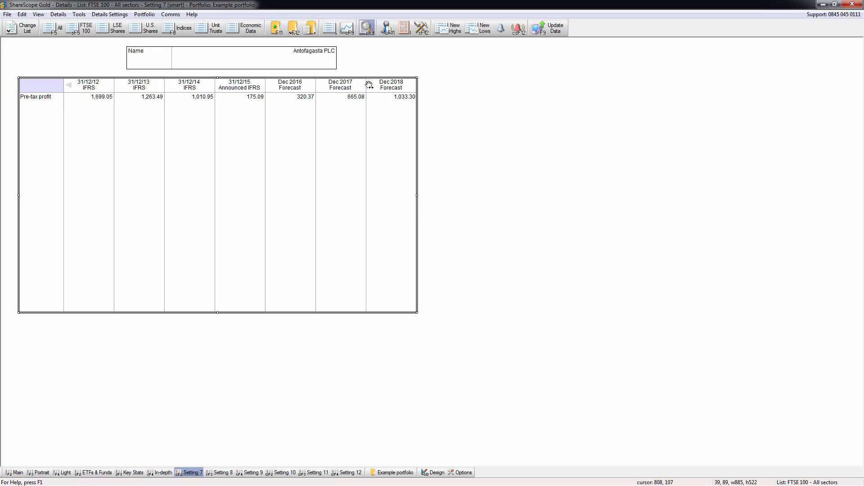
drag(417, 196, 813, 176)
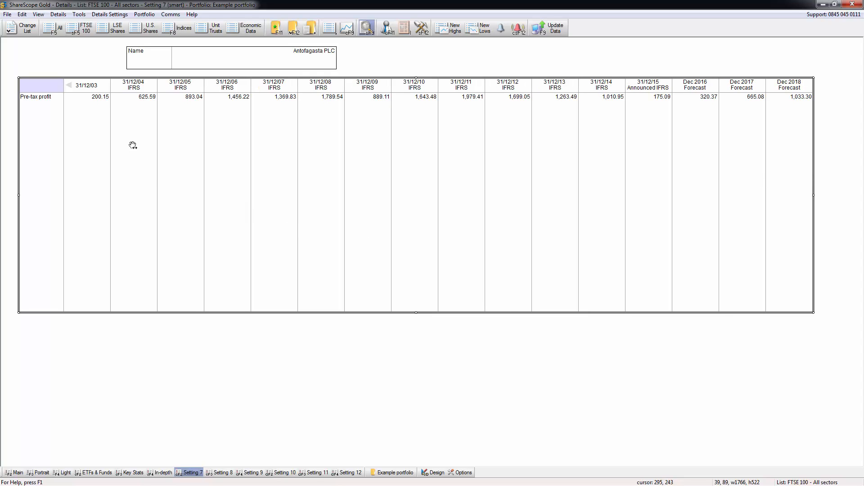
Add the EPS and Dividend results to the results table below the pre-tax profit row
right_click(119, 124)
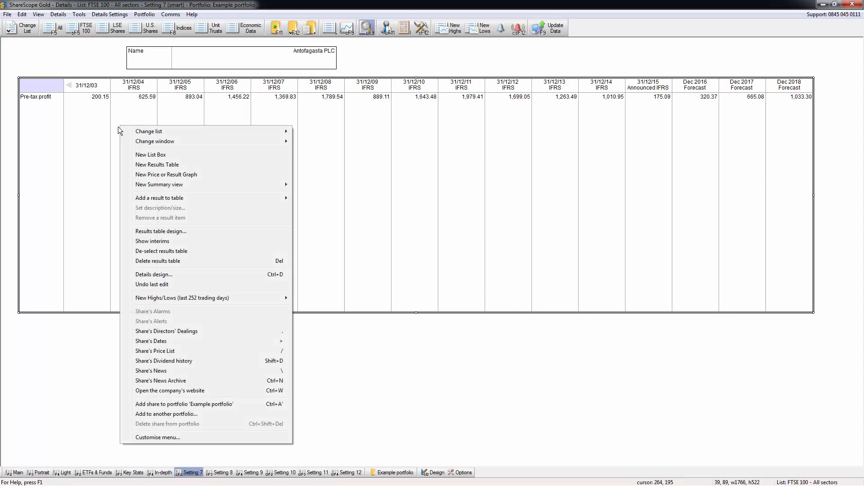
mouse_move(180, 184)
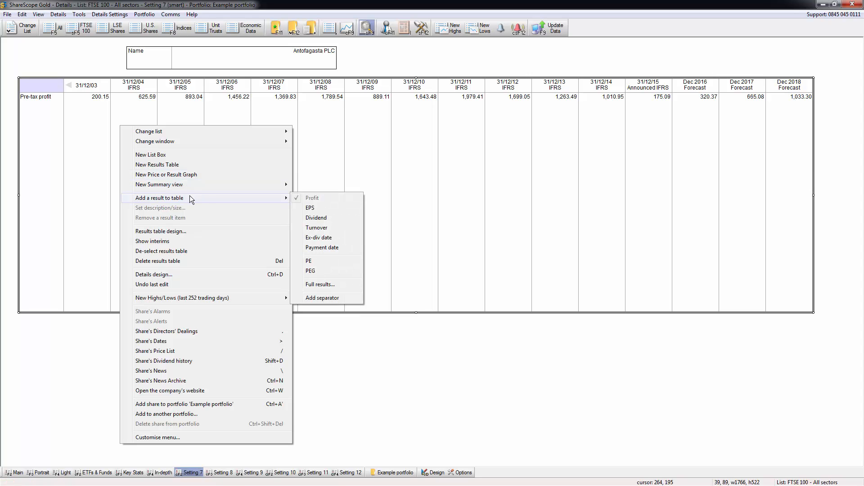
click(325, 208)
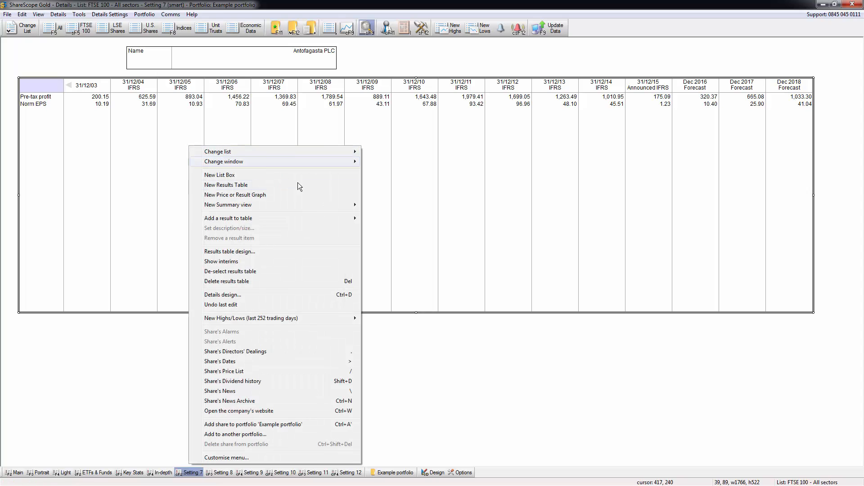
mouse_move(353, 218)
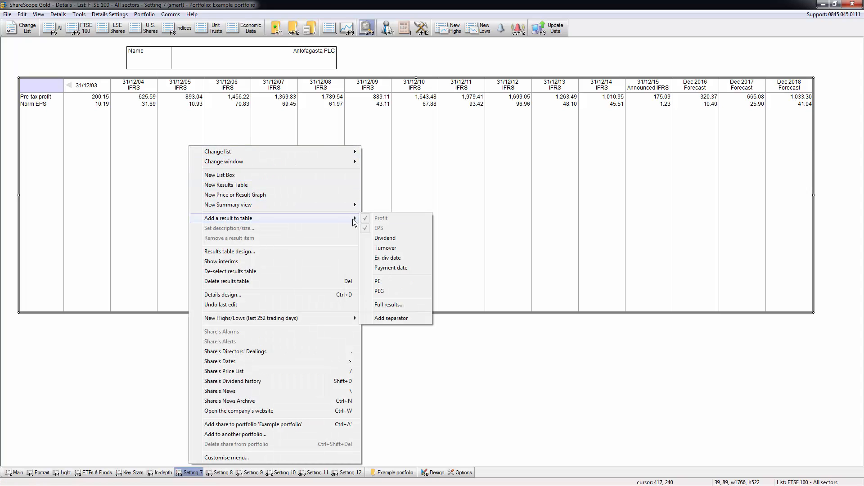
click(385, 239)
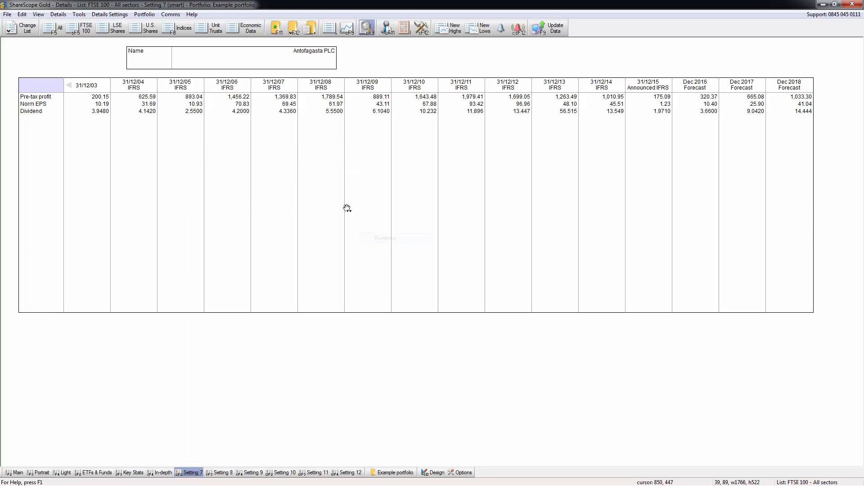
Add CAPEX (Capital Expenditure) from the full income and cash flow results to the results table
right_click(239, 147)
mouse_move(406, 220)
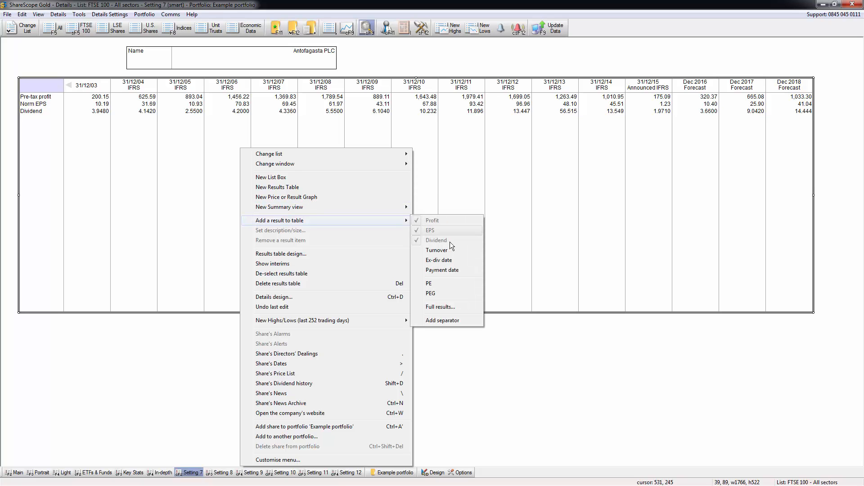
click(432, 309)
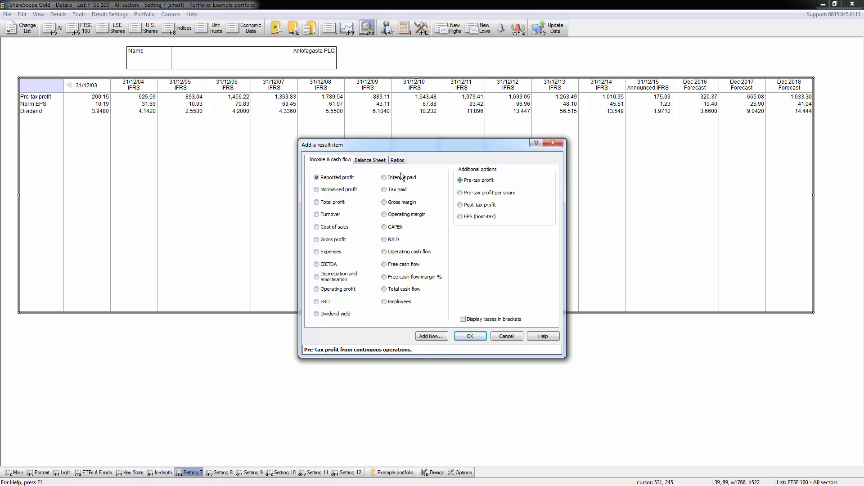
click(387, 229)
click(478, 339)
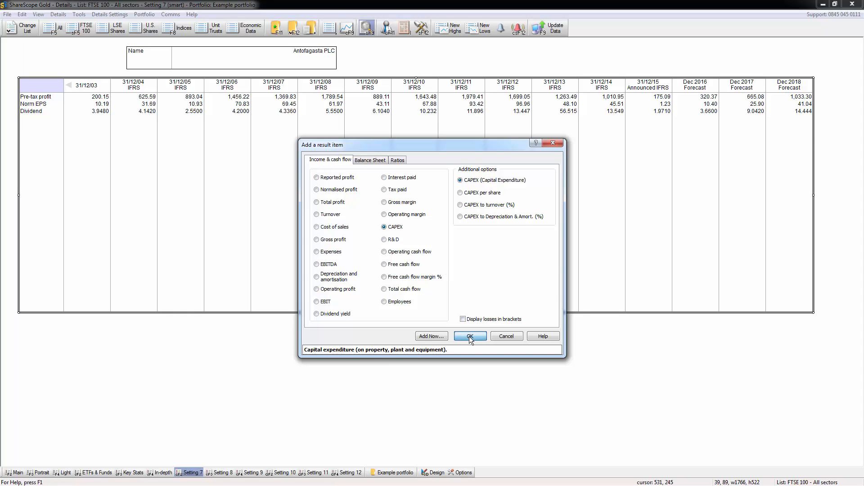
Add Operating cash flow and normalised EBITDA from the full results to the results table
right_click(150, 156)
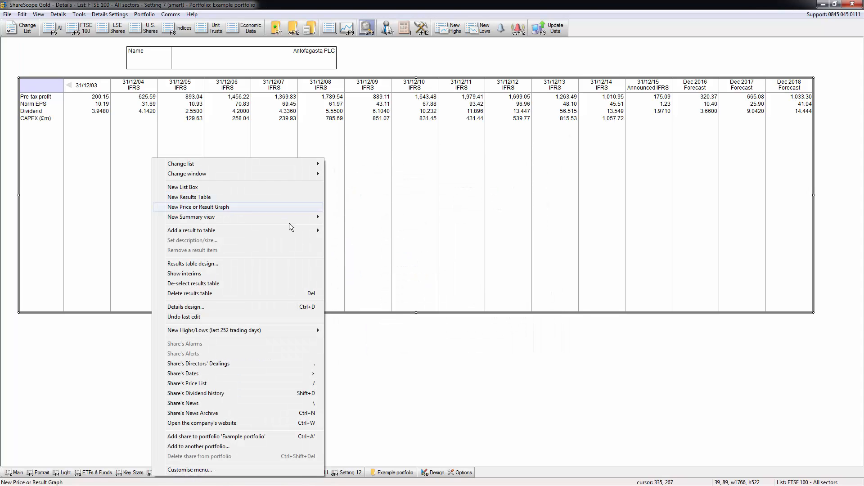
mouse_move(299, 231)
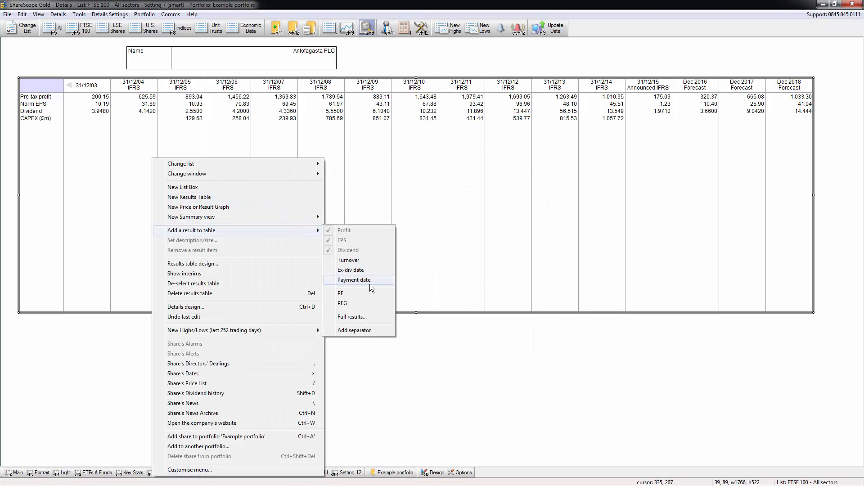
click(366, 317)
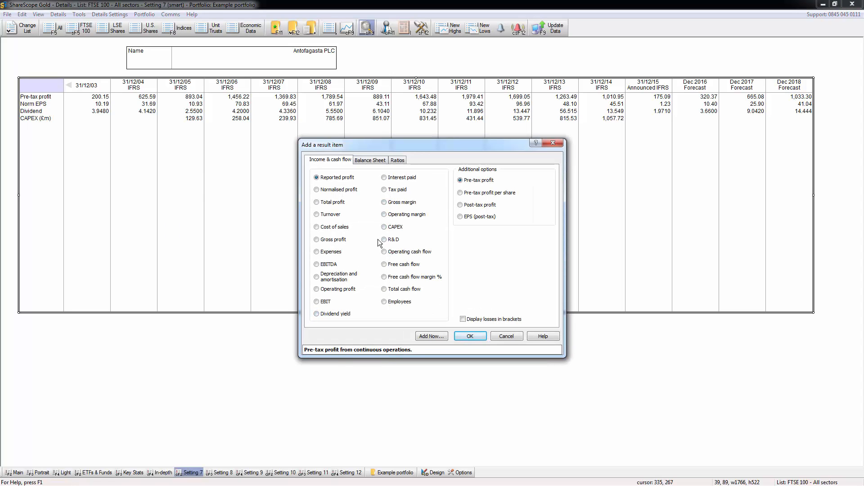
click(394, 253)
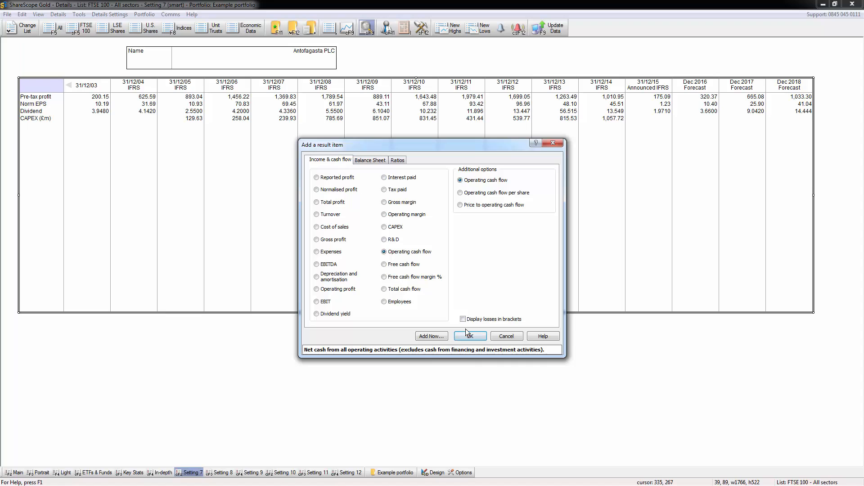
click(431, 337)
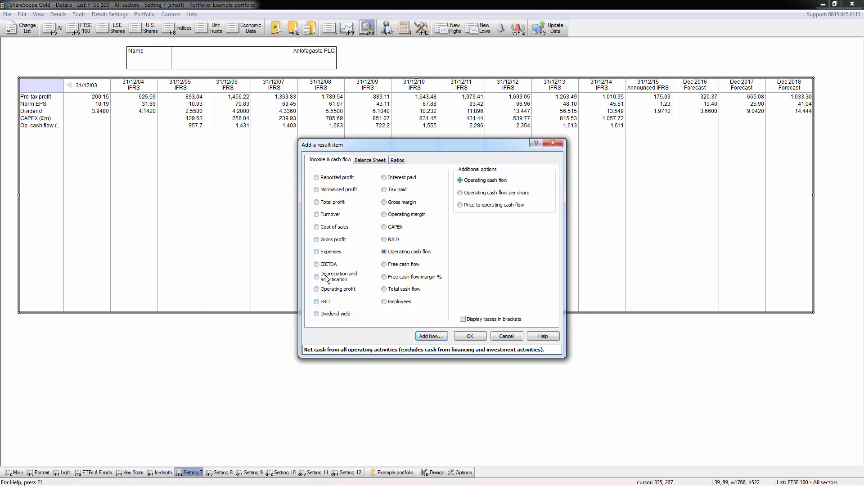
click(321, 267)
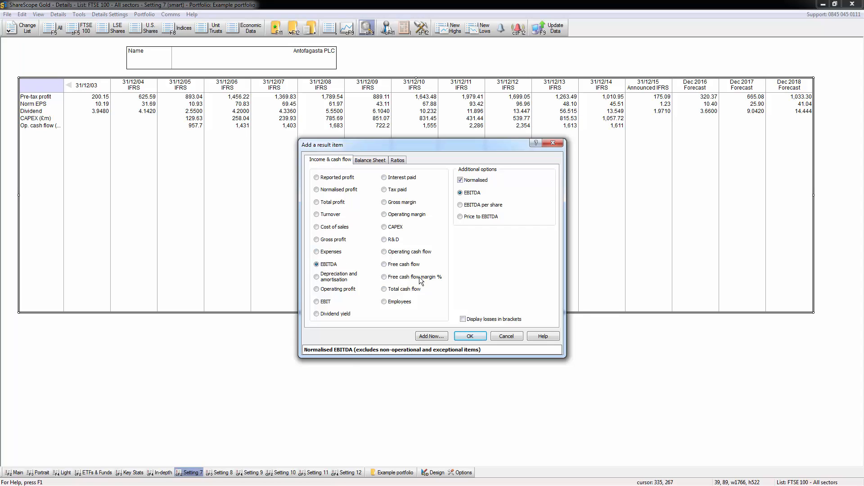
click(470, 336)
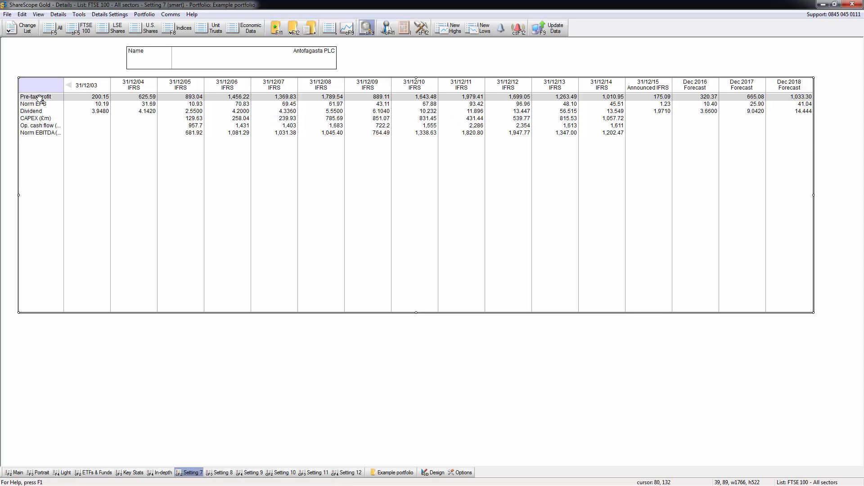
Delete the Norm EBITDA item from the results table
mouse_move(39, 98)
mouse_down()
mouse_move(43, 135)
mouse_move(39, 95)
mouse_up()
click(36, 134)
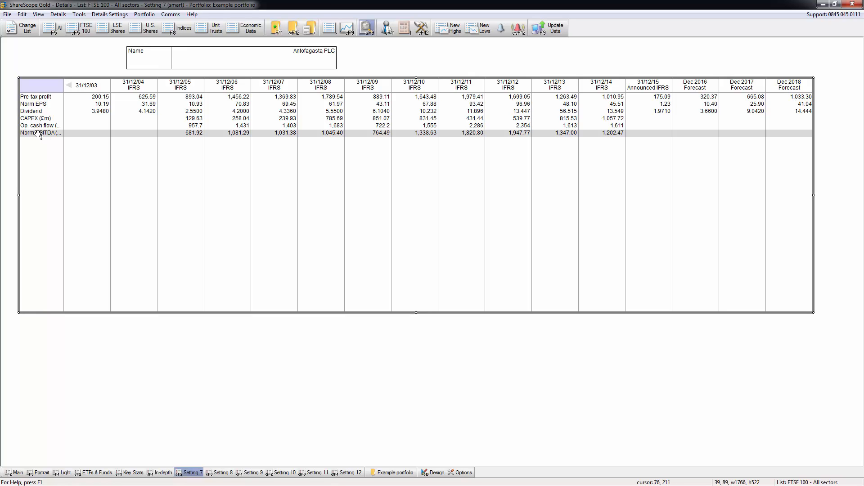
right_click(40, 135)
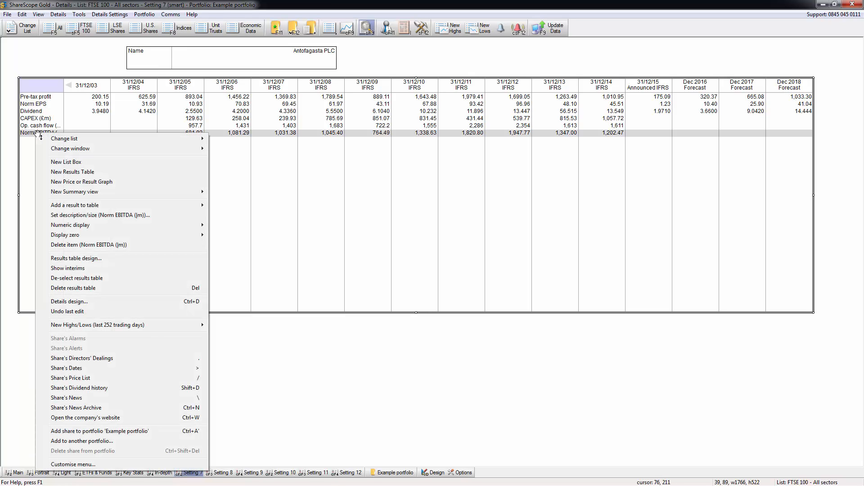
click(111, 246)
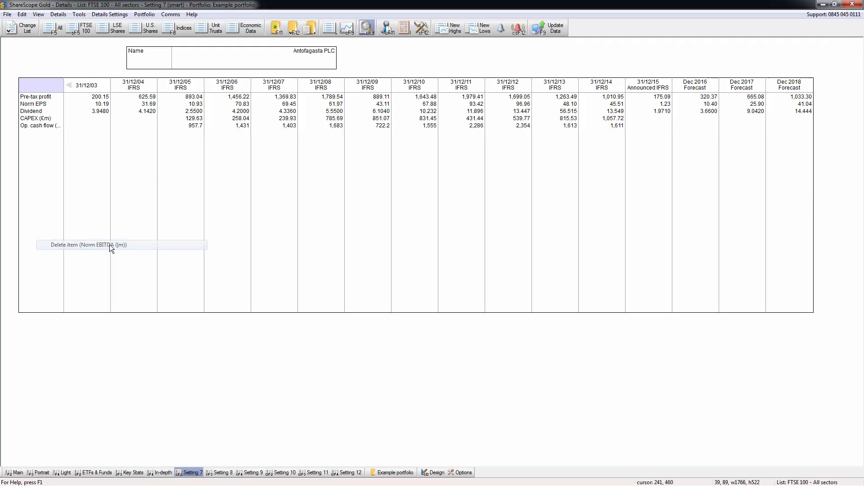
click(39, 126)
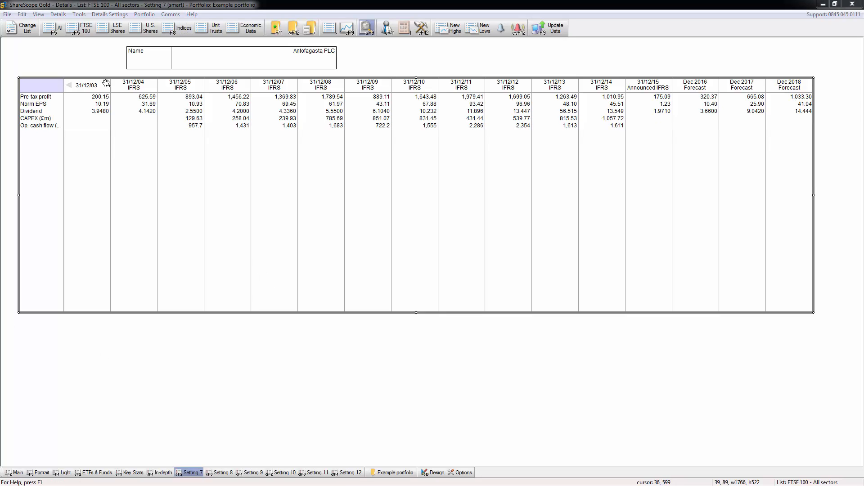
View the Main details setting and return to Setting 7
click(110, 15)
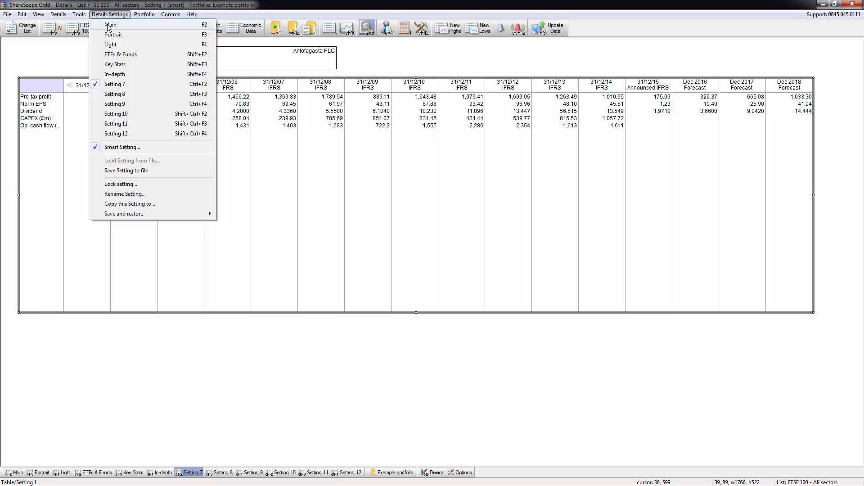
click(109, 26)
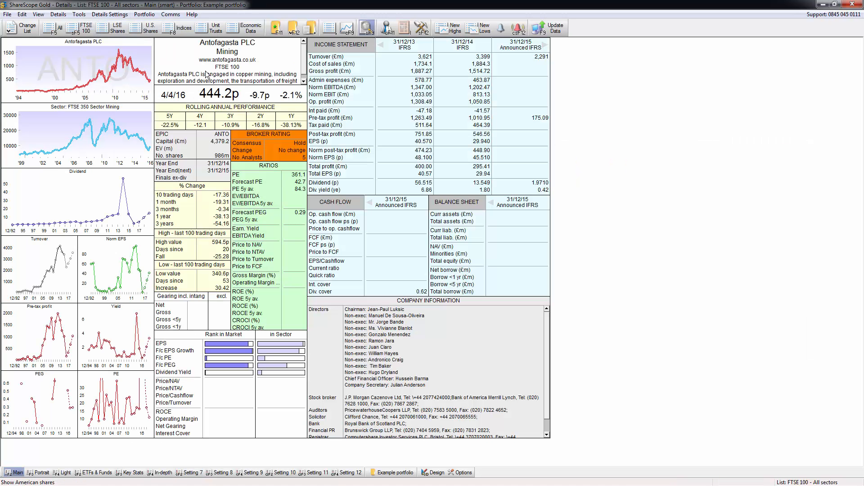
click(112, 17)
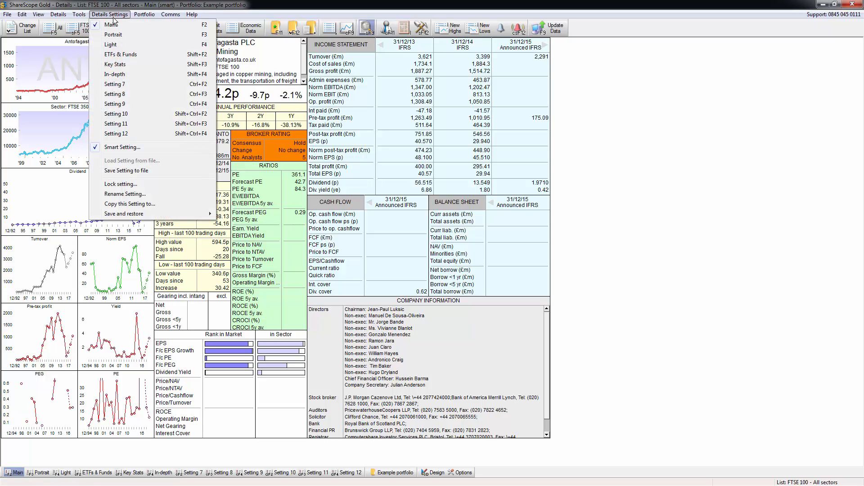
click(115, 85)
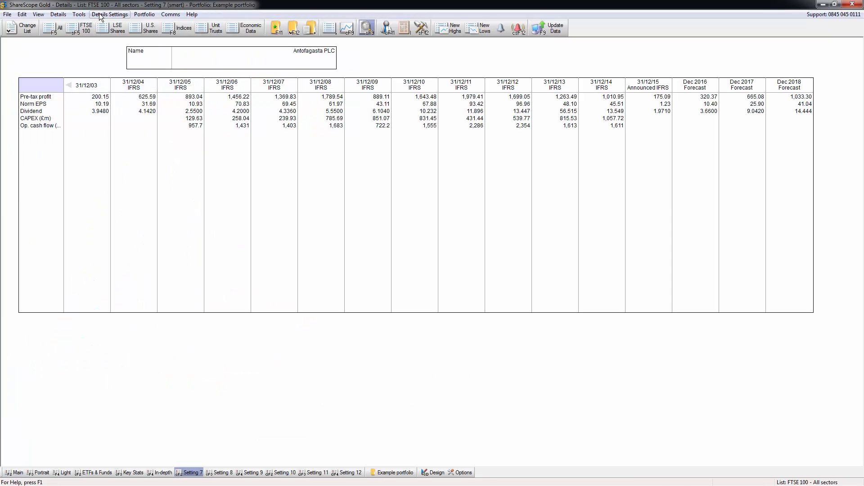